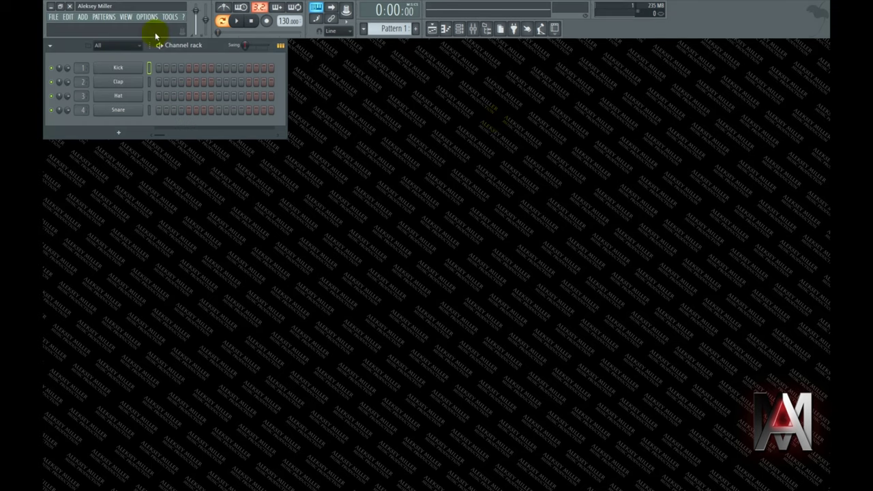
Step: Enable the built-in microphone system (Встроенная система микрофонов) in the Windows recording devices
{"action": "left_click", "coordinate": [53, 7]}
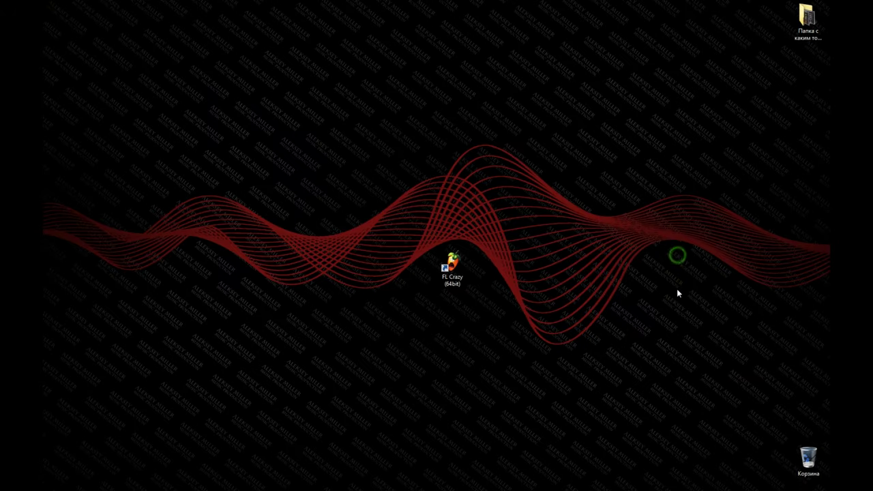
{"action": "mouse_move", "coordinate": [735, 488]}
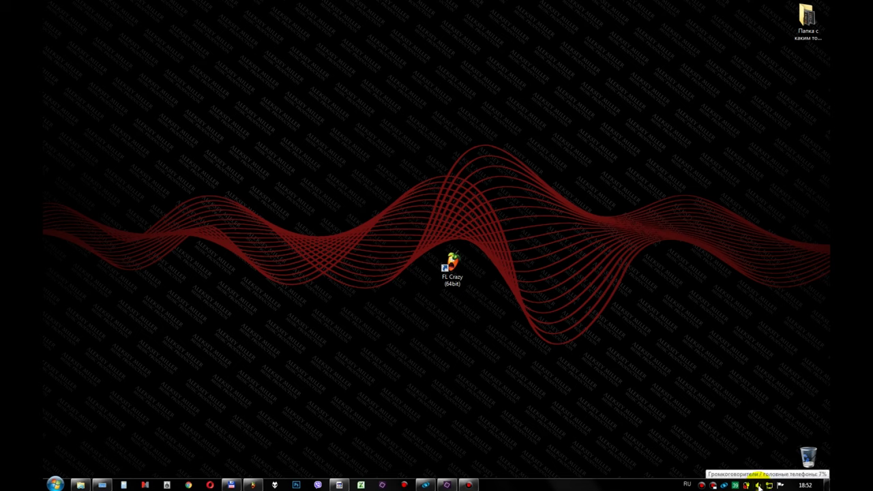
{"action": "right_click", "coordinate": [759, 486]}
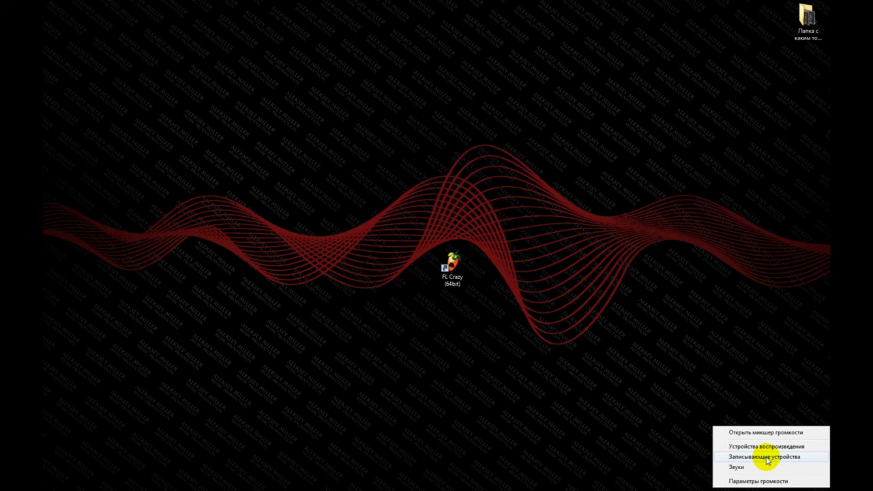
{"action": "left_click", "coordinate": [766, 457]}
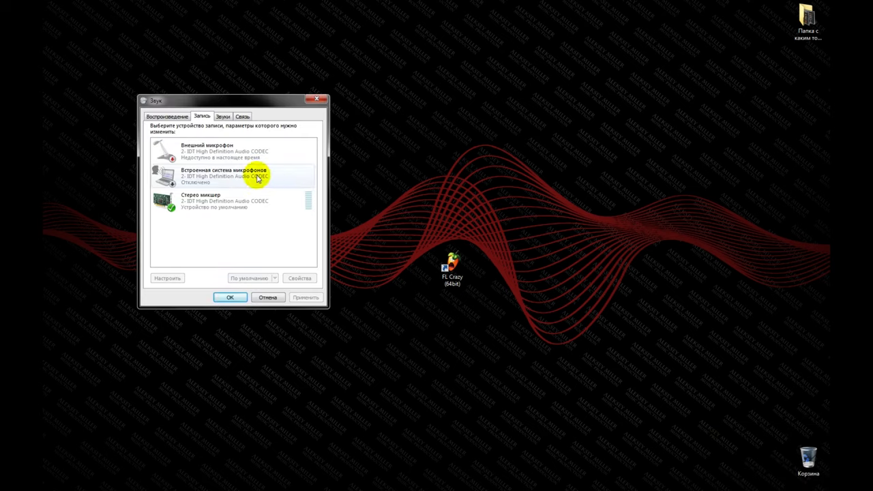
{"action": "left_click", "coordinate": [204, 178]}
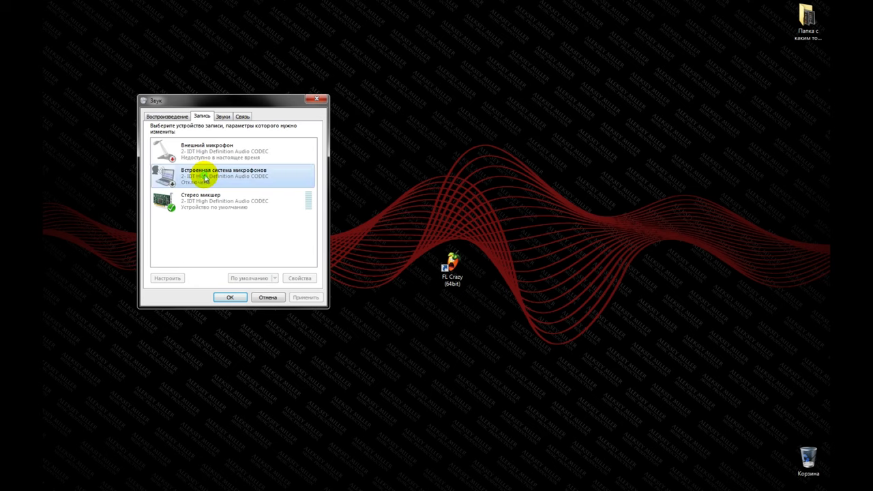
{"action": "right_click", "coordinate": [284, 177]}
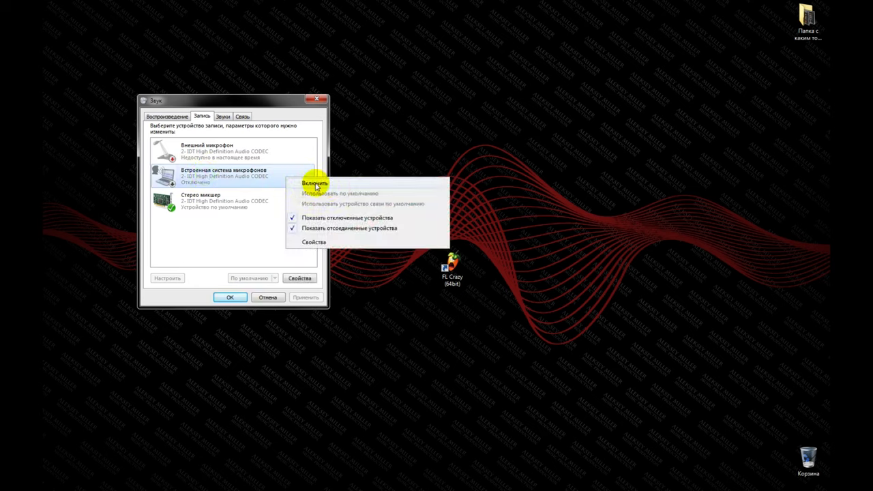
{"action": "left_click", "coordinate": [315, 184]}
{"action": "left_click", "coordinate": [317, 99]}
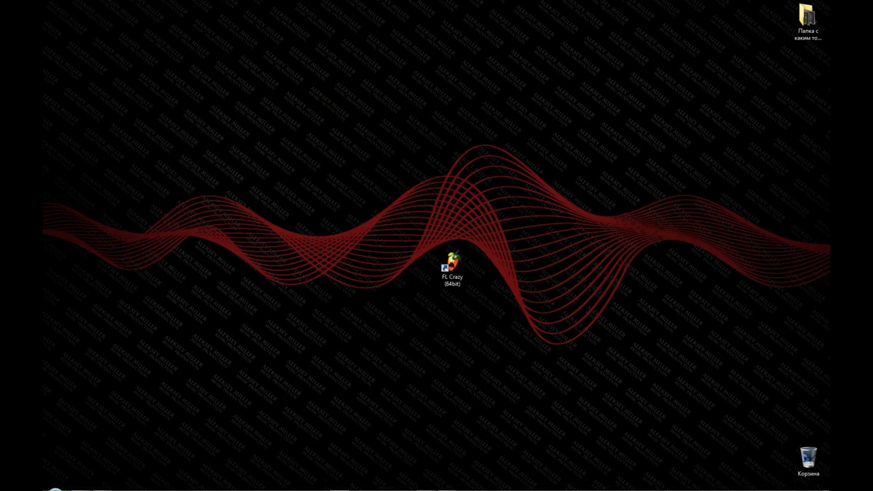
Step: Check the built-in microphone among the sound recording devices by way of the Windows Control Panel in small-icon view
{"action": "left_click", "coordinate": [55, 484]}
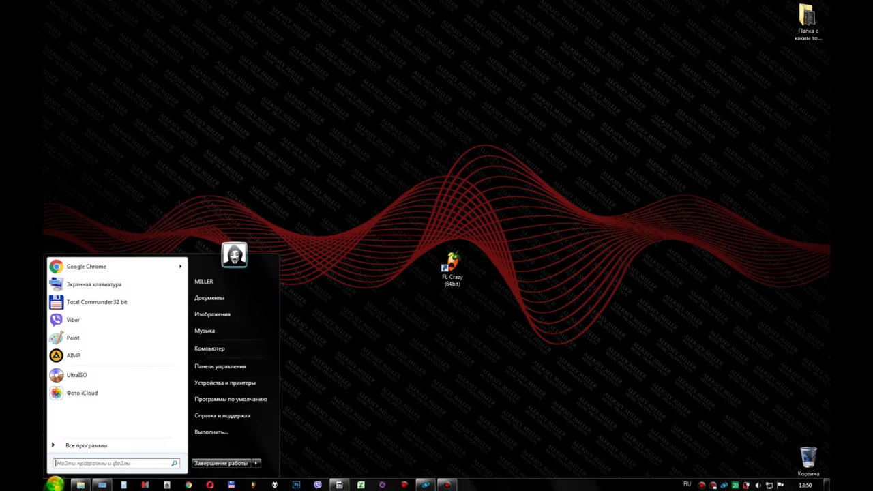
{"action": "left_click", "coordinate": [225, 366]}
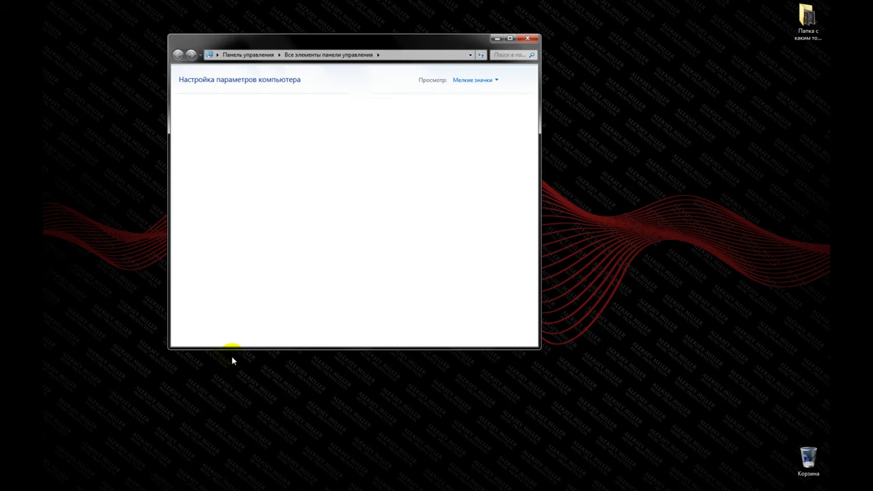
{"action": "left_click", "coordinate": [482, 80]}
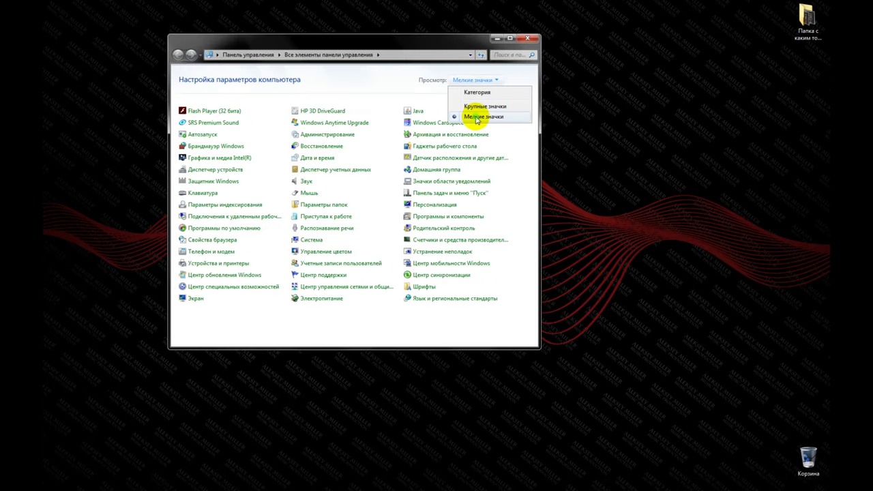
{"action": "left_click", "coordinate": [480, 119]}
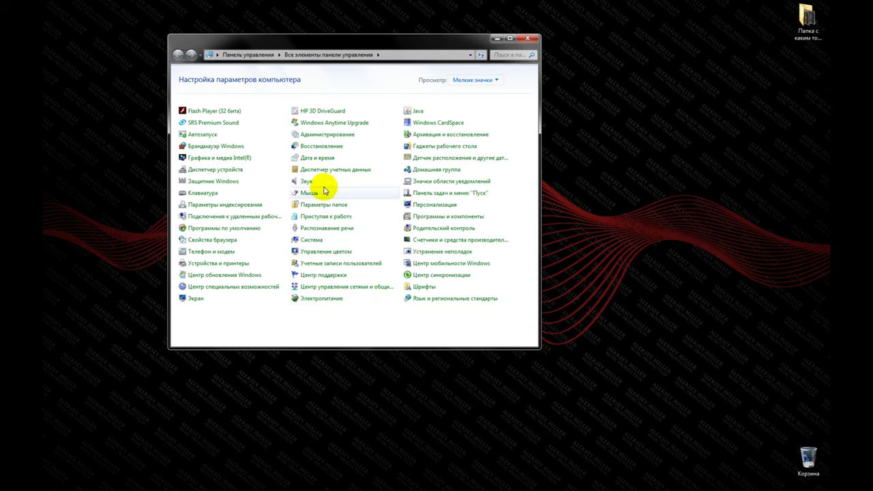
{"action": "left_click", "coordinate": [324, 187]}
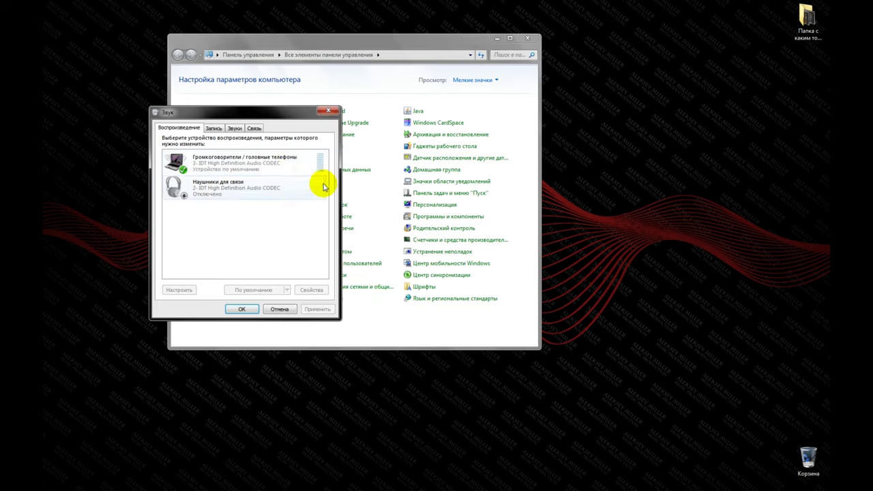
{"action": "left_click", "coordinate": [215, 129]}
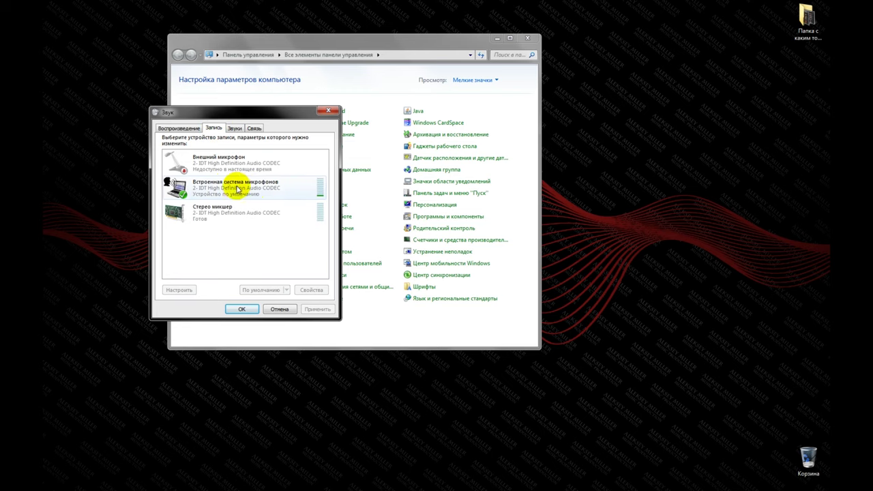
{"action": "left_click", "coordinate": [327, 111]}
{"action": "left_click", "coordinate": [529, 37]}
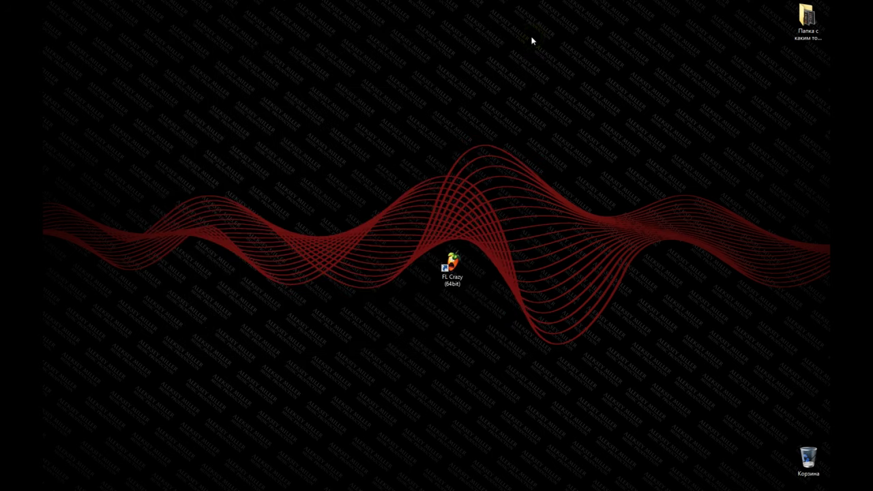
Step: Switch to FL Studio and choose FL Studio ASIO as the device in the audio settings
{"action": "double_click", "coordinate": [456, 258]}
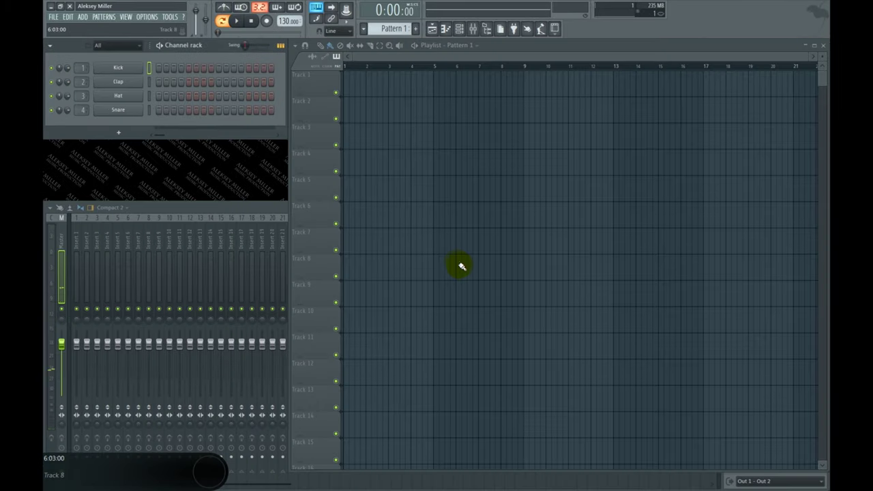
{"action": "left_click", "coordinate": [148, 17]}
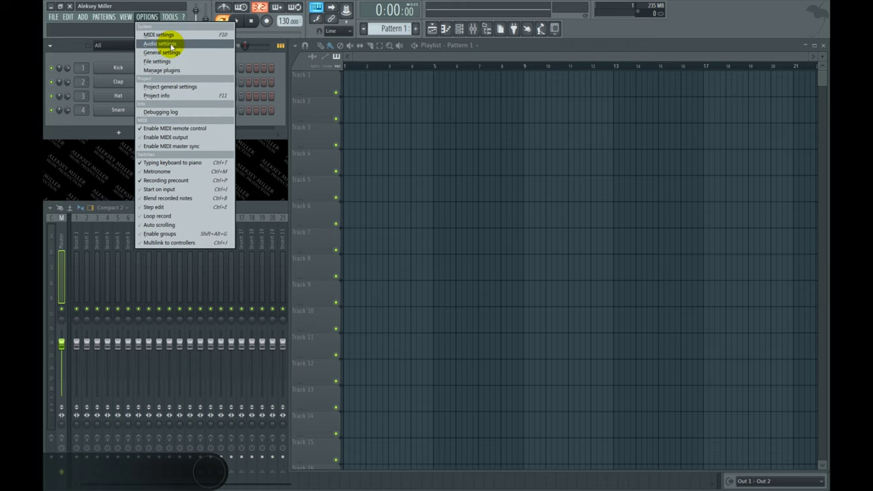
{"action": "left_click", "coordinate": [169, 44]}
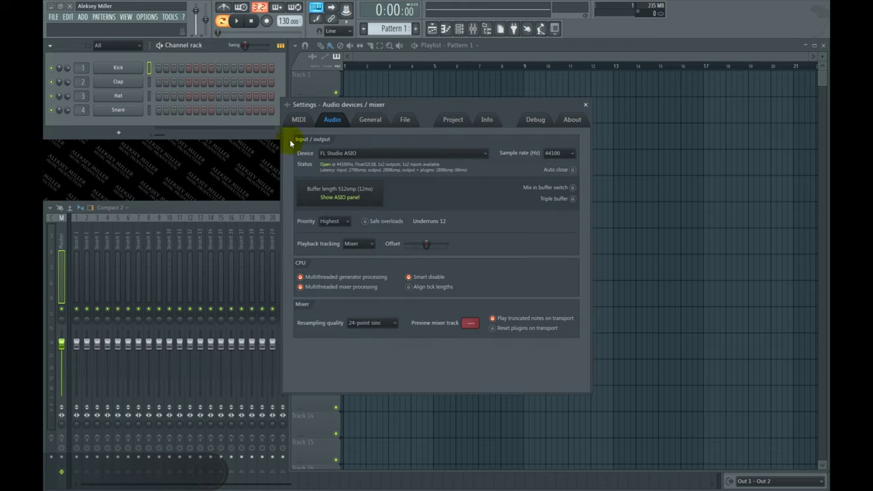
{"action": "left_click", "coordinate": [375, 156]}
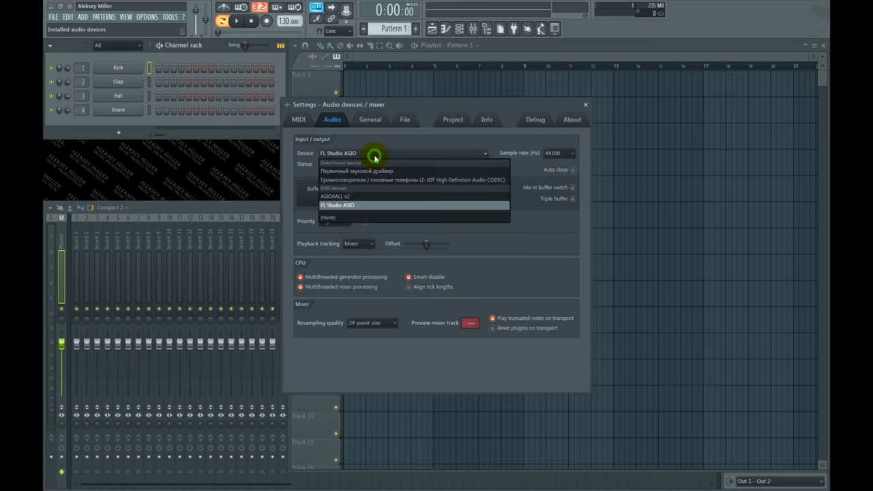
{"action": "left_click", "coordinate": [362, 206]}
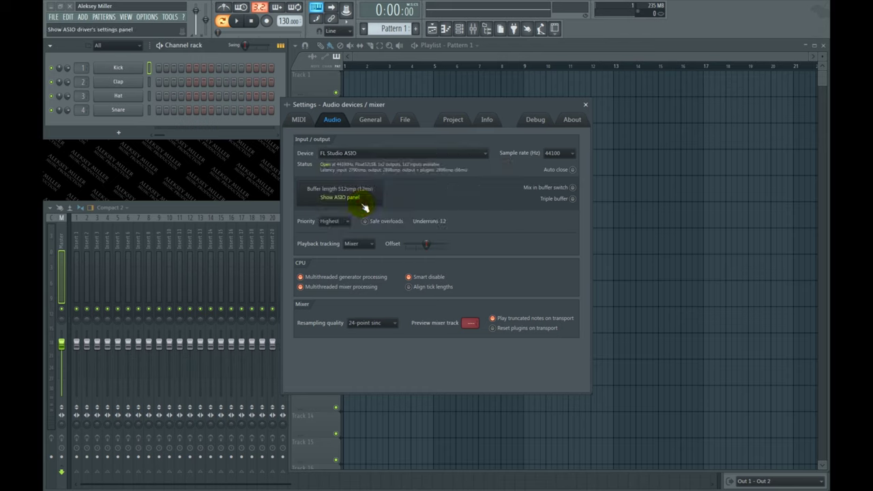
Step: Set the FL Studio ASIO input to the built-in microphone system and close the audio settings
{"action": "left_click", "coordinate": [342, 197]}
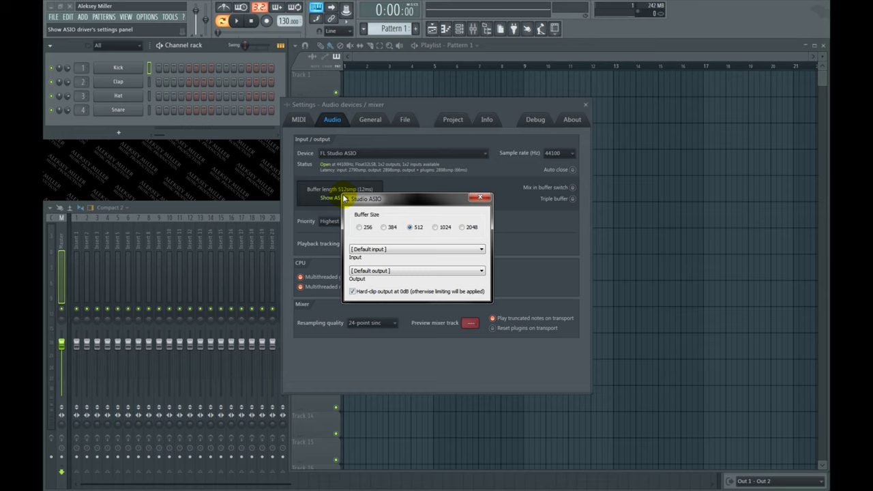
{"action": "left_click", "coordinate": [405, 249]}
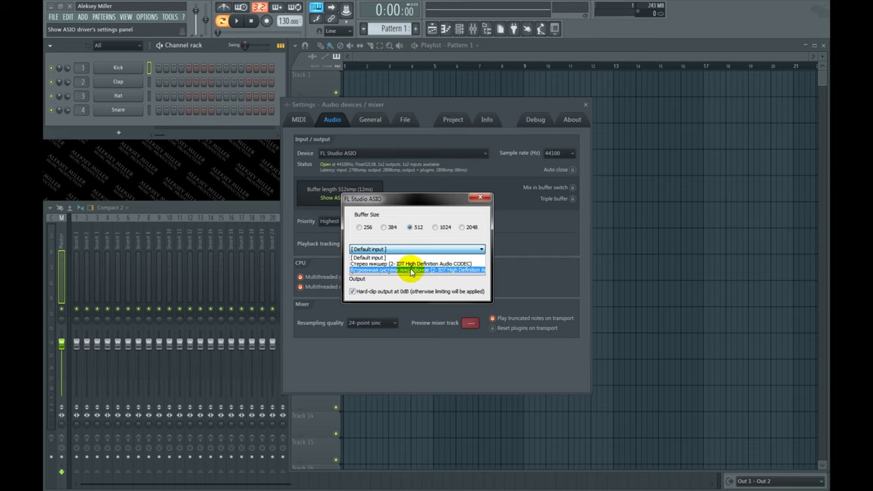
{"action": "left_click", "coordinate": [411, 271]}
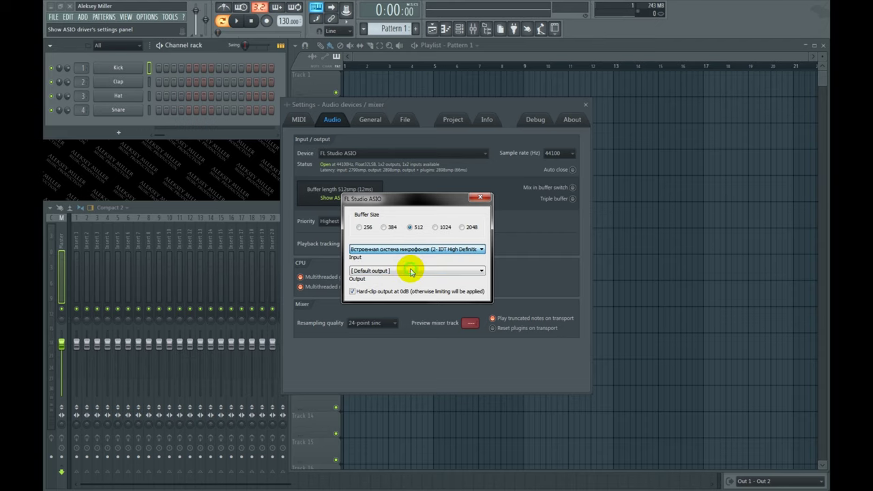
{"action": "left_click", "coordinate": [480, 198]}
{"action": "left_click", "coordinate": [585, 105]}
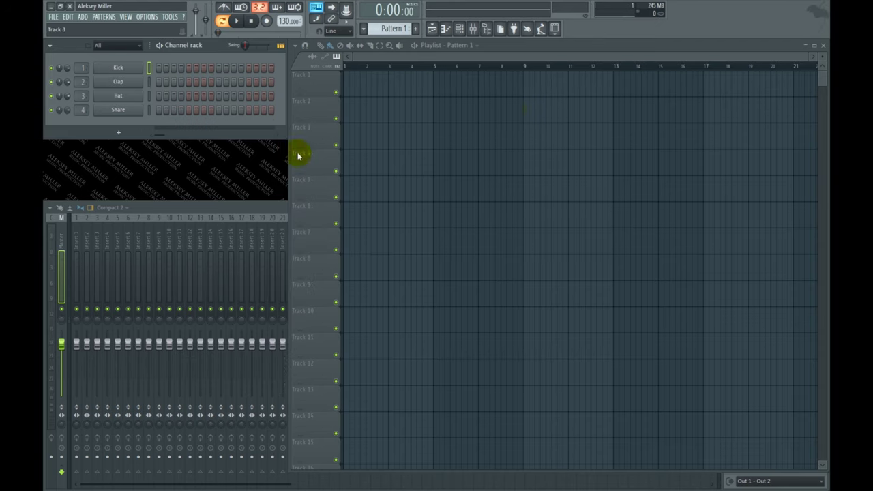
Step: Select Insert 32 in the mixer and start recording audio into the playlist as an audio clip
{"action": "double_click", "coordinate": [264, 206]}
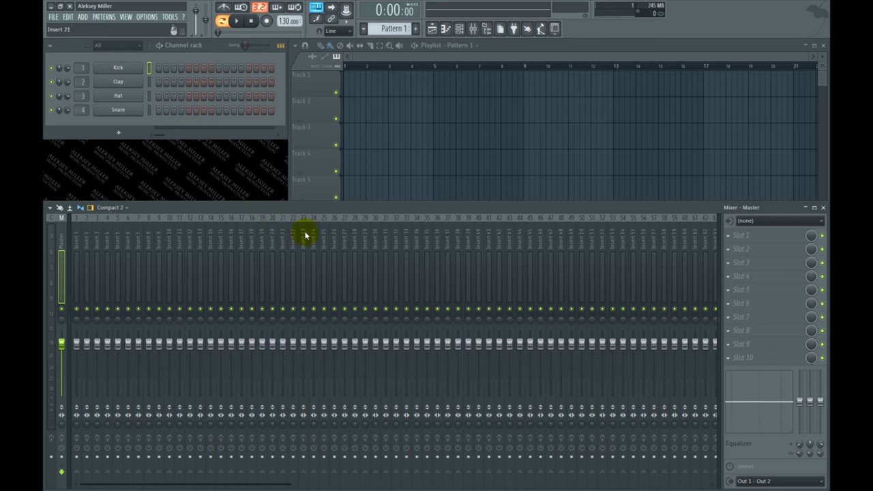
{"action": "left_click", "coordinate": [401, 237]}
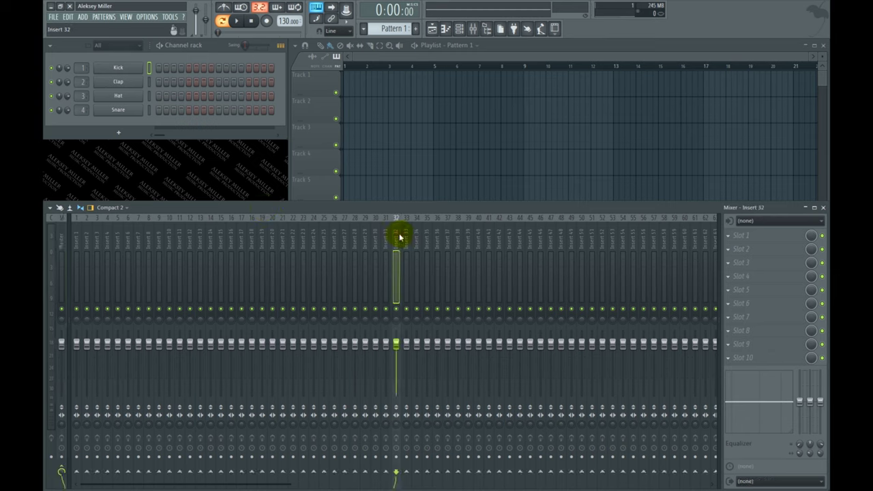
{"action": "left_click", "coordinate": [268, 22]}
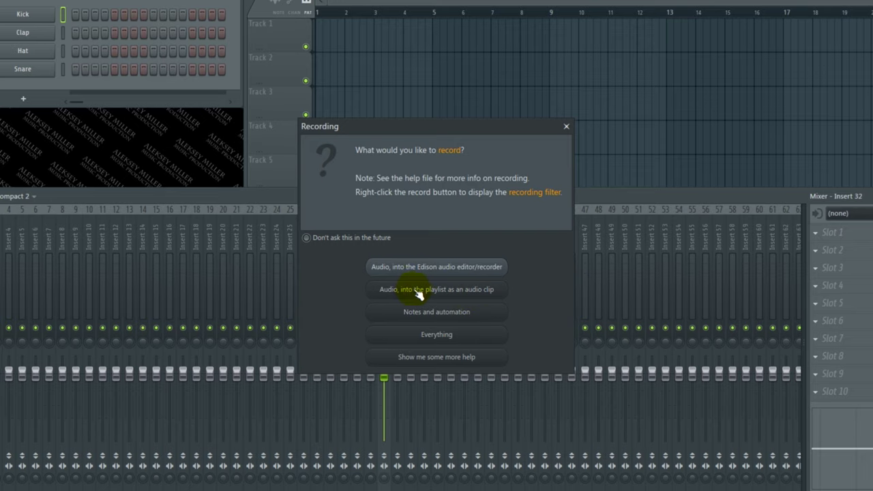
{"action": "left_click", "coordinate": [471, 294]}
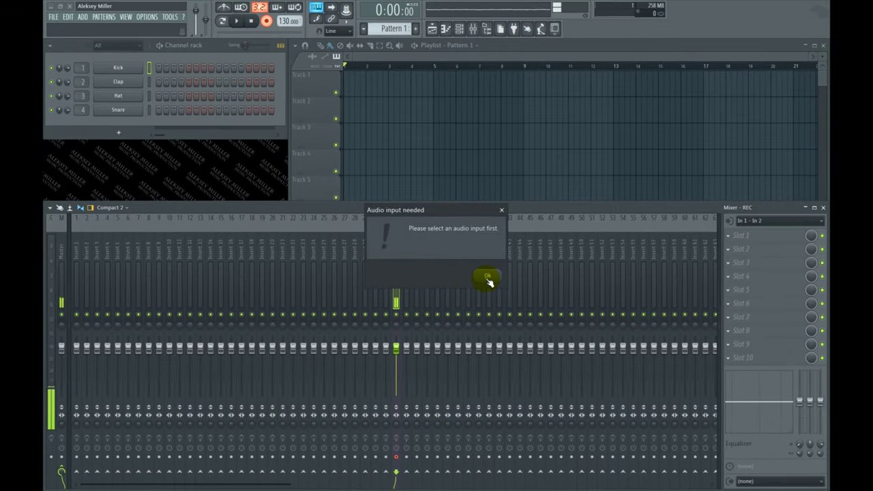
Step: Set the REC mixer track's input to mono In 1 and record an audio clip about 15 bars long
{"action": "left_click", "coordinate": [488, 279]}
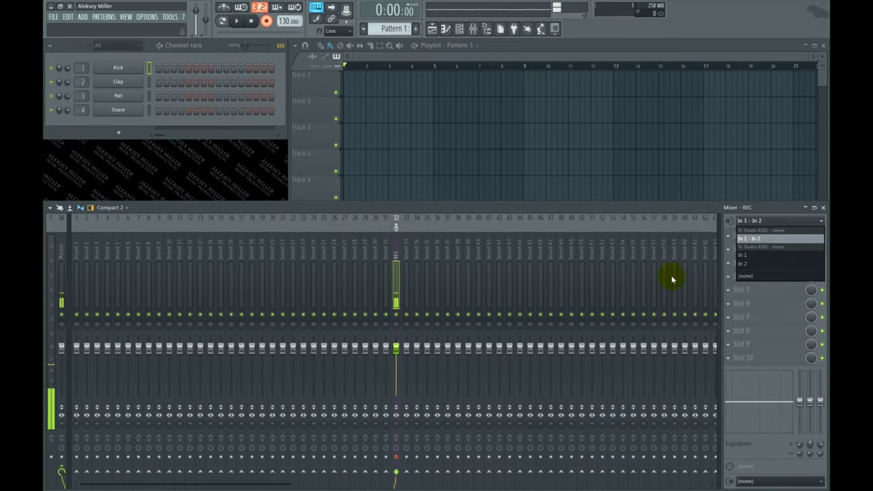
{"action": "left_click", "coordinate": [749, 257]}
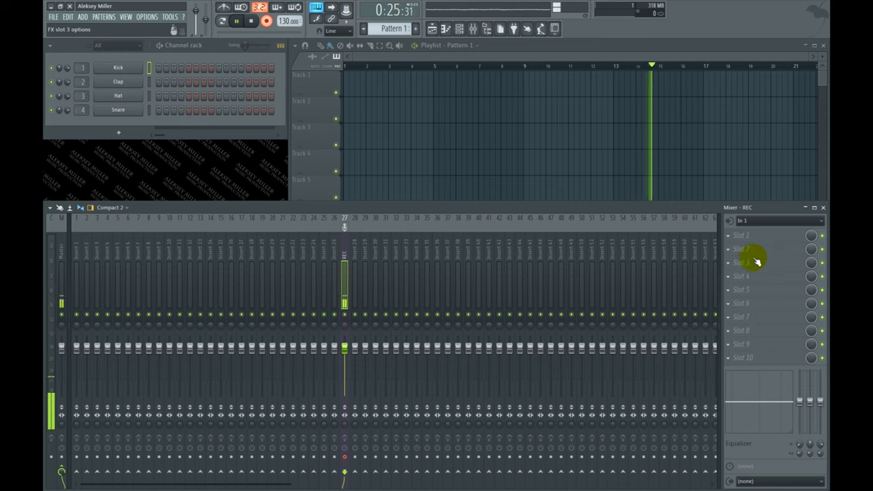
{"action": "left_click", "coordinate": [252, 22]}
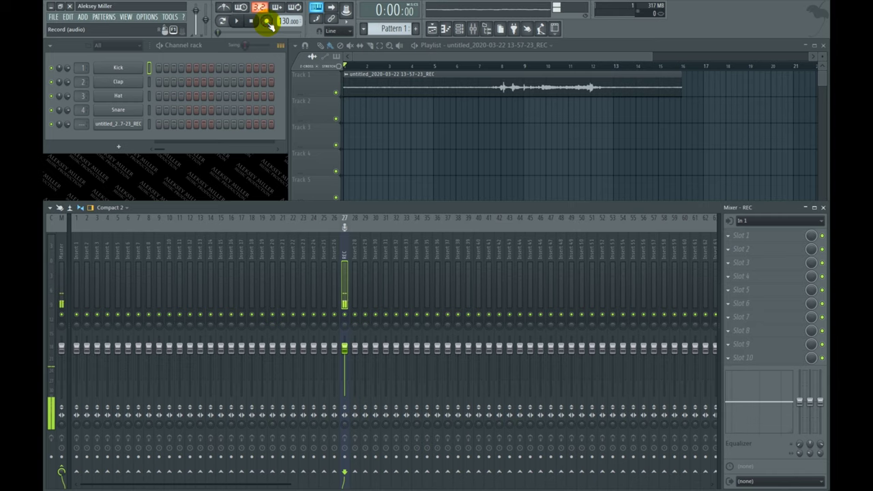
Step: Set the REC track's input to (none) and play the recorded clip from shortly after bar 7
{"action": "left_click", "coordinate": [769, 220]}
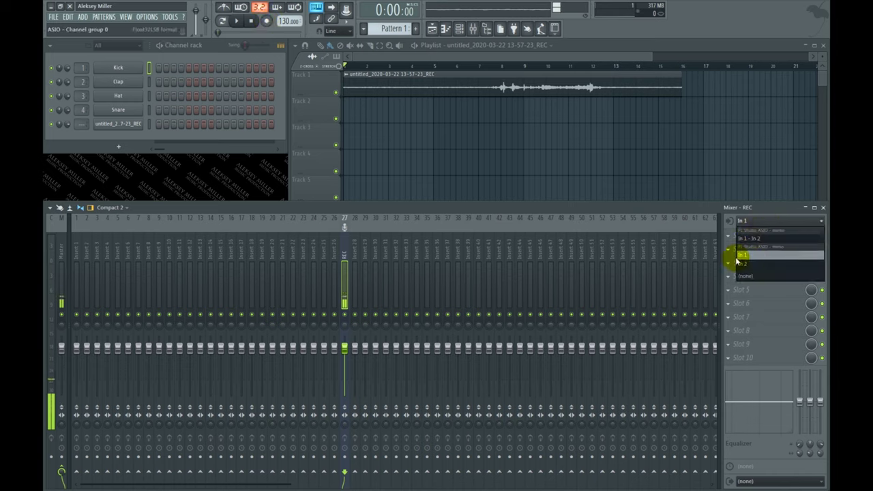
{"action": "left_click", "coordinate": [760, 276]}
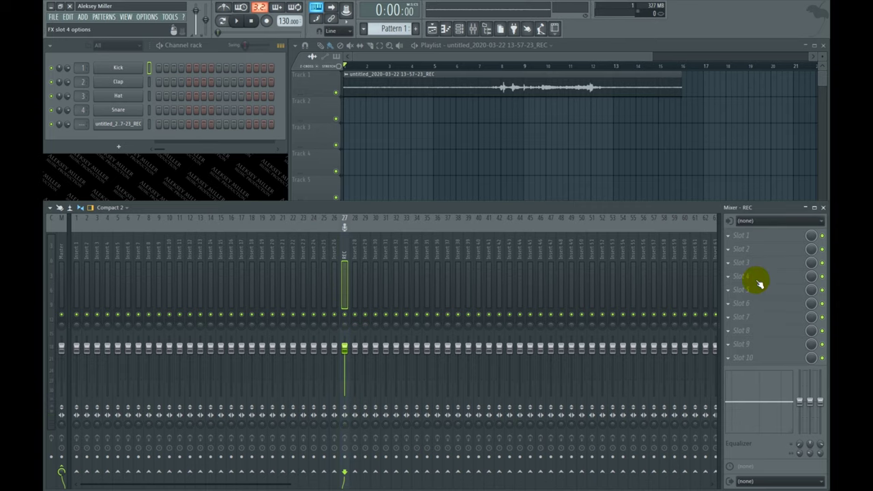
{"action": "left_click", "coordinate": [495, 68]}
{"action": "key", "text": "space"}
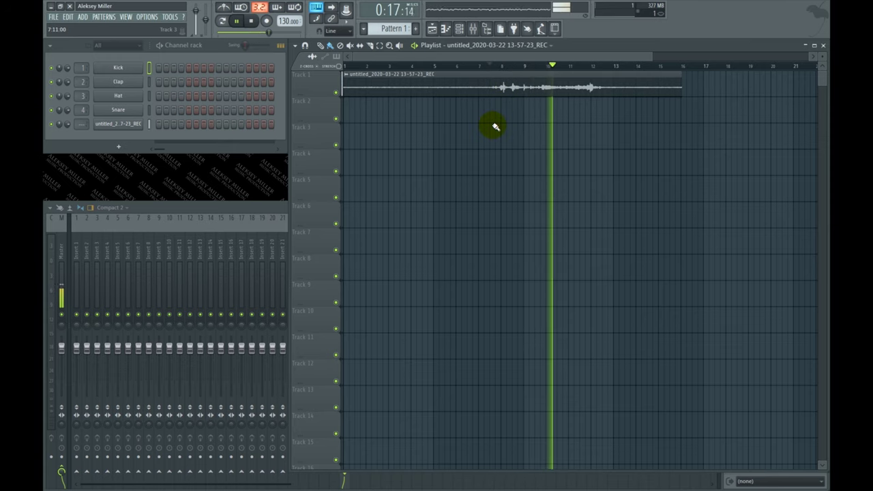
{"action": "key", "text": "space"}
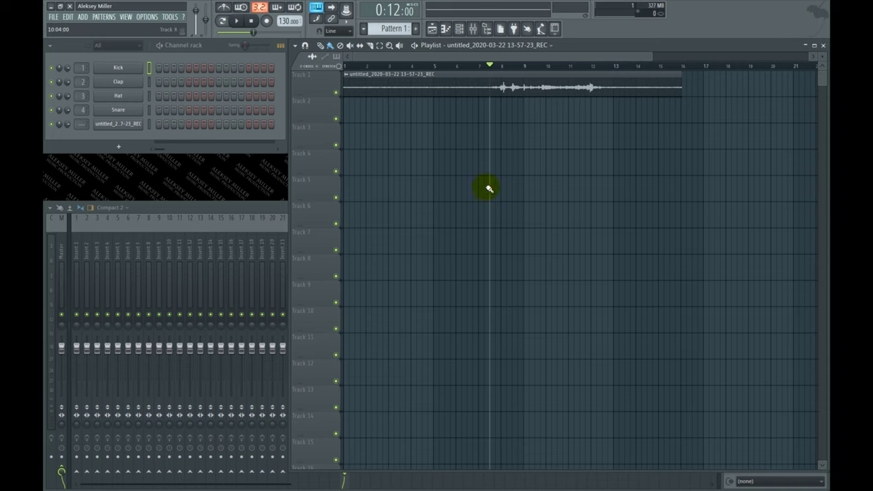
Step: Import the young (minus trap) MP3 from its folder at the start of playlist Track 2 and delete the old voice recording from Track 1
{"action": "left_click", "coordinate": [256, 213]}
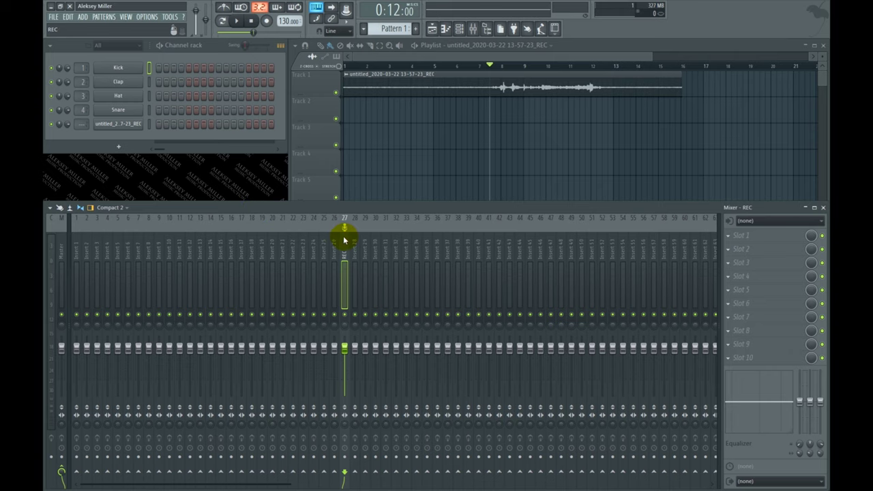
{"action": "left_click", "coordinate": [51, 6]}
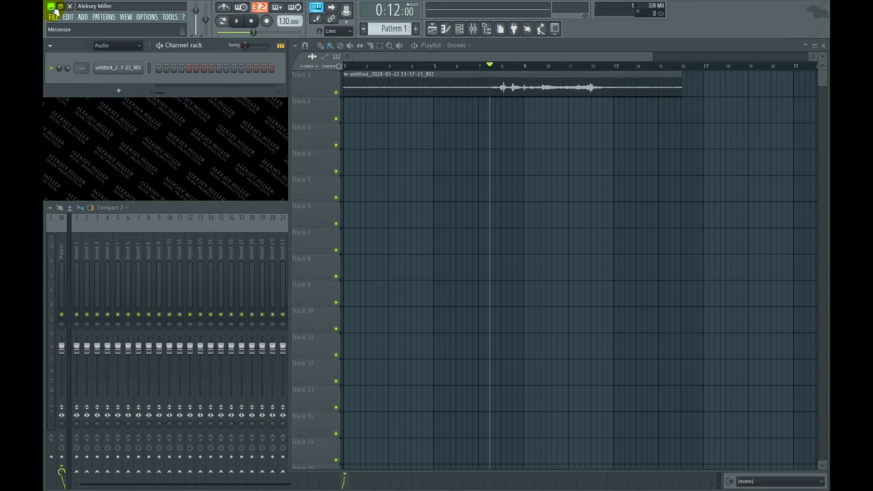
{"action": "left_click_drag", "start_coordinate": [225, 88], "coordinate": [326, 150]}
{"action": "left_click", "coordinate": [331, 127]}
{"action": "left_click", "coordinate": [276, 116]}
{"action": "left_click_drag", "start_coordinate": [276, 116], "coordinate": [361, 111]}
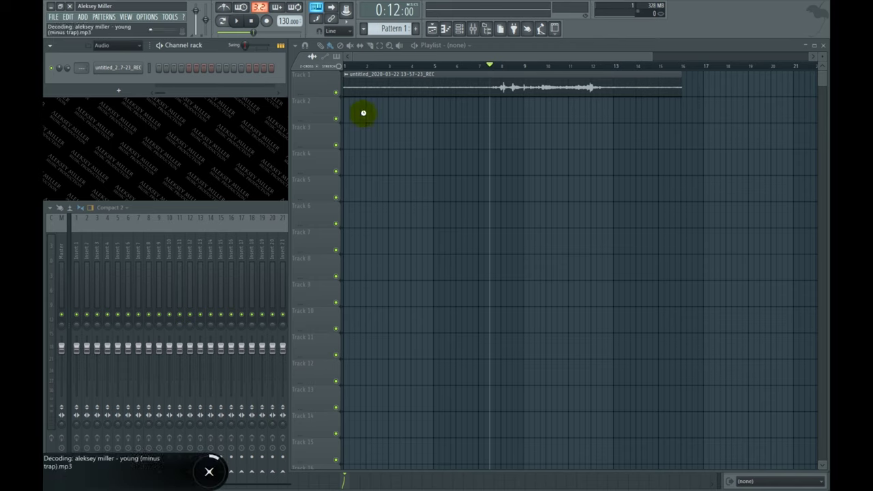
{"action": "left_click", "coordinate": [376, 66]}
{"action": "right_click", "coordinate": [384, 81]}
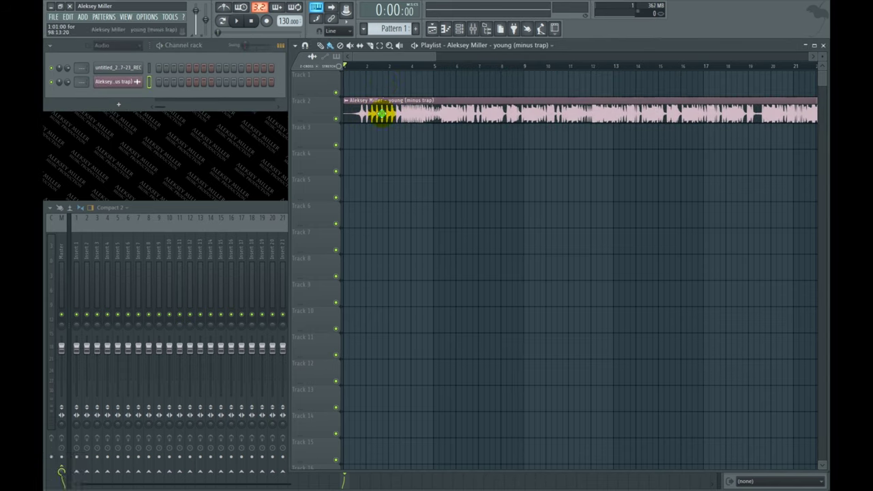
Step: Route the imported backing track's audio clip to mixer track 5 and close its channel settings
{"action": "double_click", "coordinate": [380, 114]}
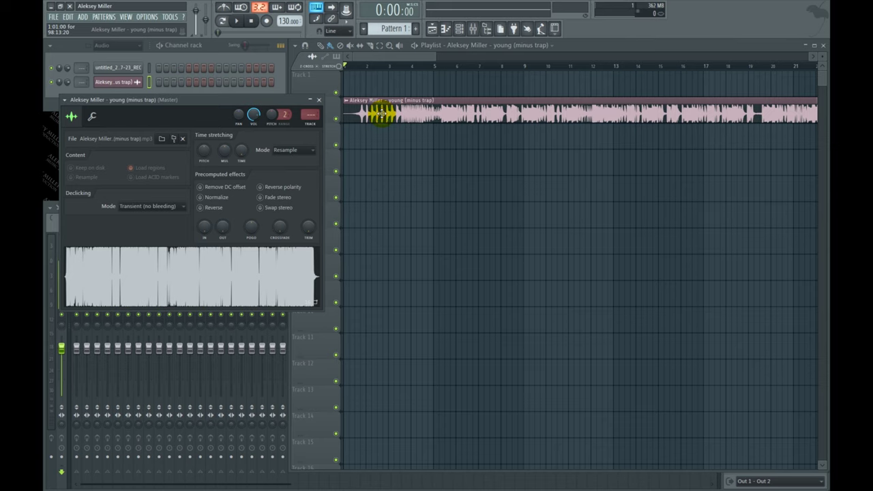
{"action": "left_click", "coordinate": [310, 123]}
{"action": "left_click", "coordinate": [318, 100]}
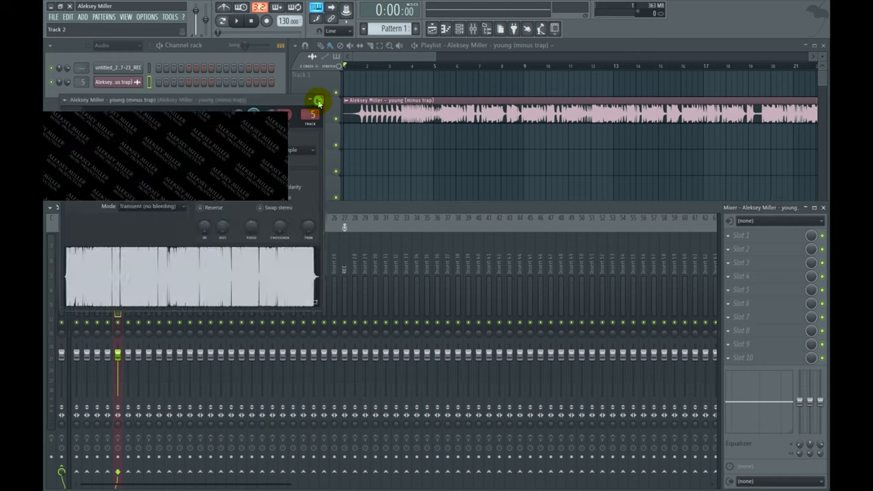
Step: Set the REC mixer track's input to mono In 1
{"action": "left_click", "coordinate": [345, 244]}
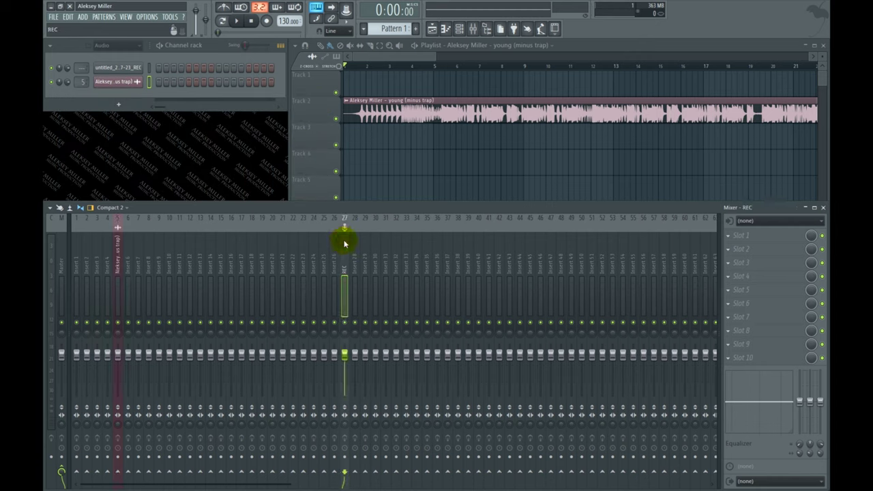
{"action": "left_click", "coordinate": [760, 221]}
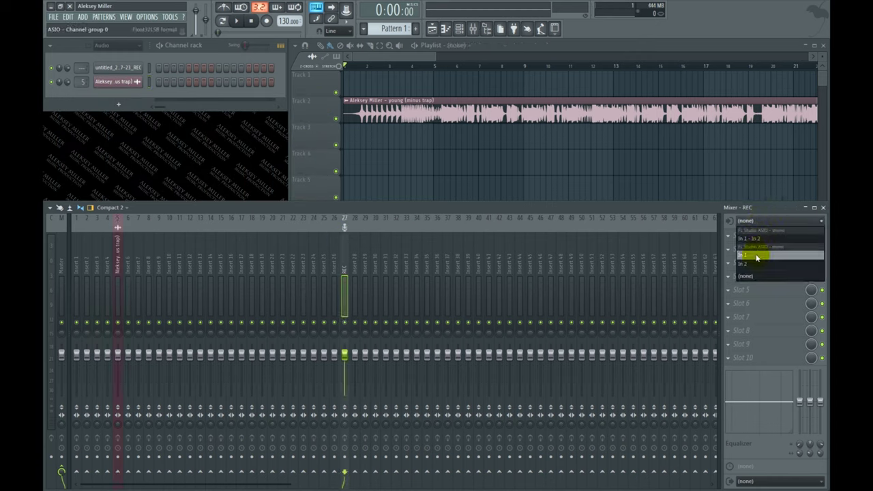
{"action": "left_click", "coordinate": [753, 250]}
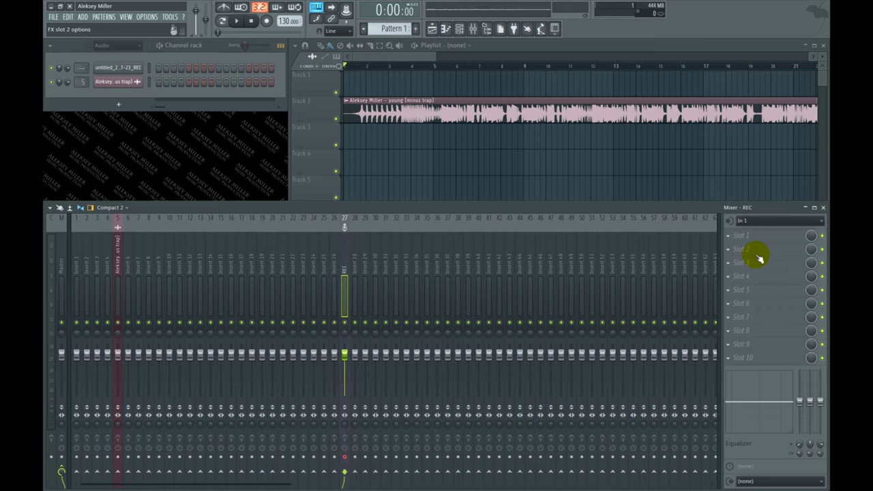
Step: Record about 10 bars of voice over the backing track into the playlist as an audio clip, and set the REC track's input to (none)
{"action": "left_click", "coordinate": [462, 113]}
{"action": "left_click", "coordinate": [267, 23]}
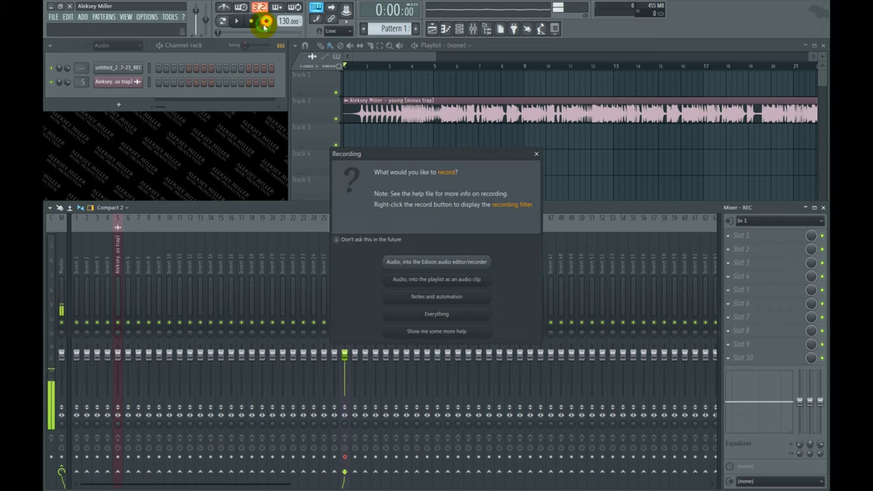
{"action": "left_click", "coordinate": [441, 279]}
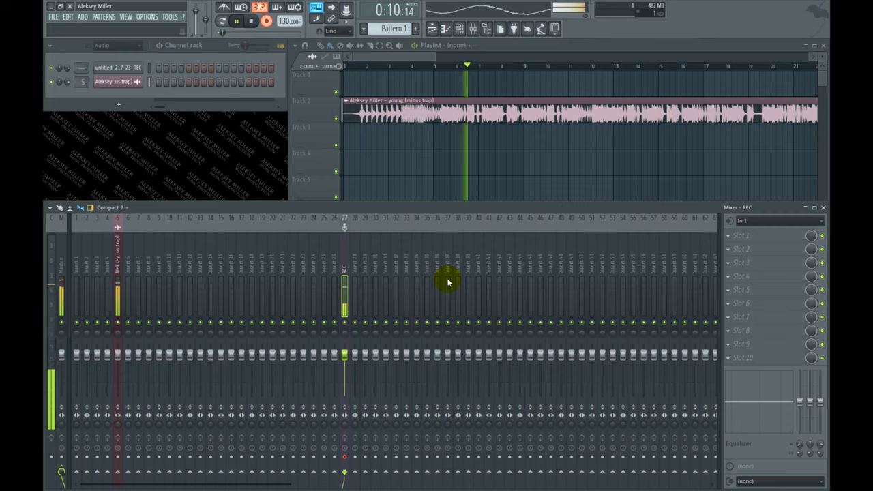
{"action": "left_click", "coordinate": [251, 21]}
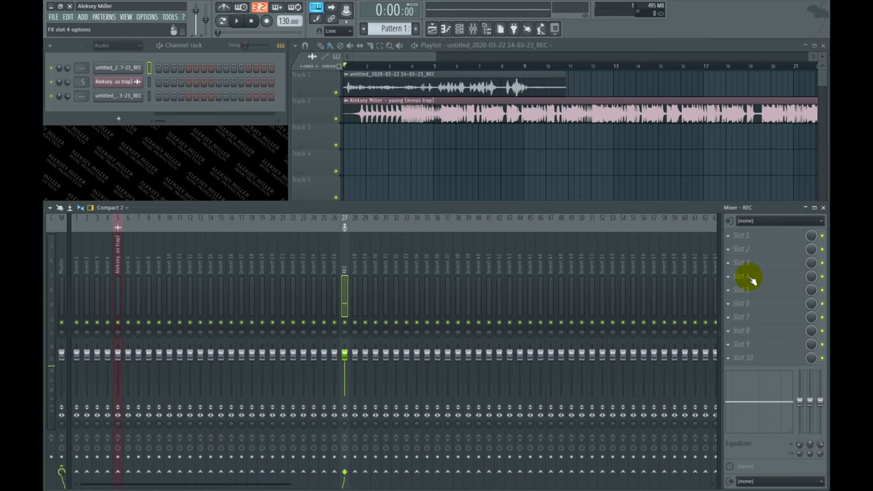
{"action": "left_click", "coordinate": [385, 57]}
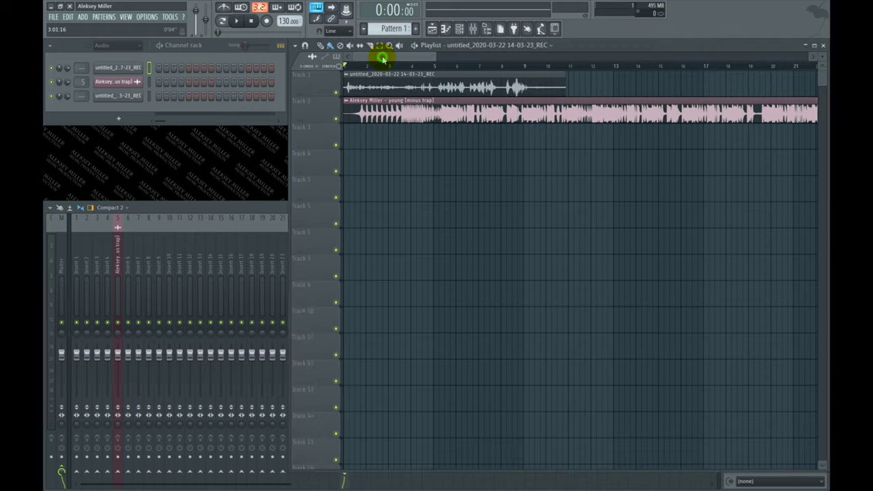